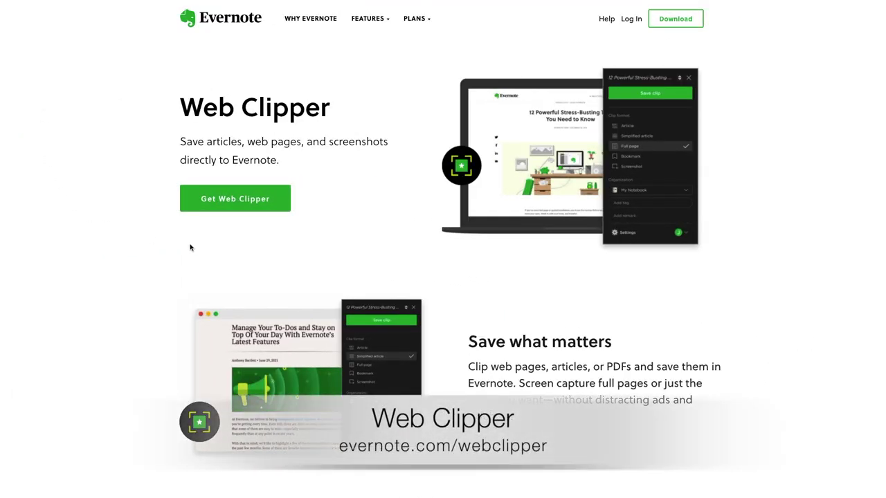
# - Install the Evernote Web Clipper extension in Chrome and launch it on the Politico article
pyautogui.click(283, 201)
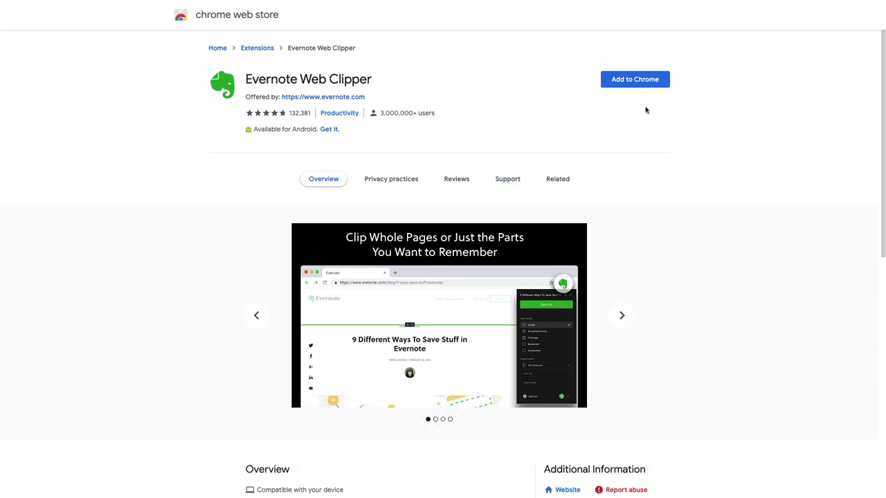
pyautogui.click(663, 86)
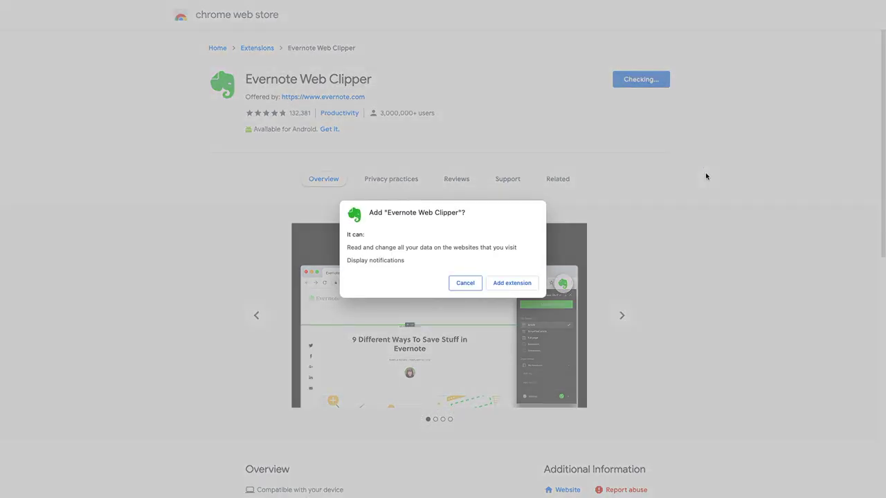
pyautogui.click(529, 285)
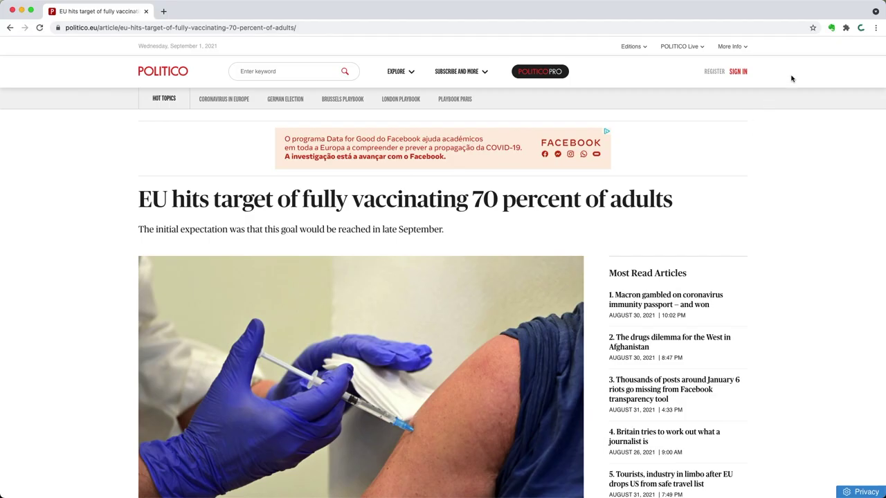
pyautogui.click(831, 28)
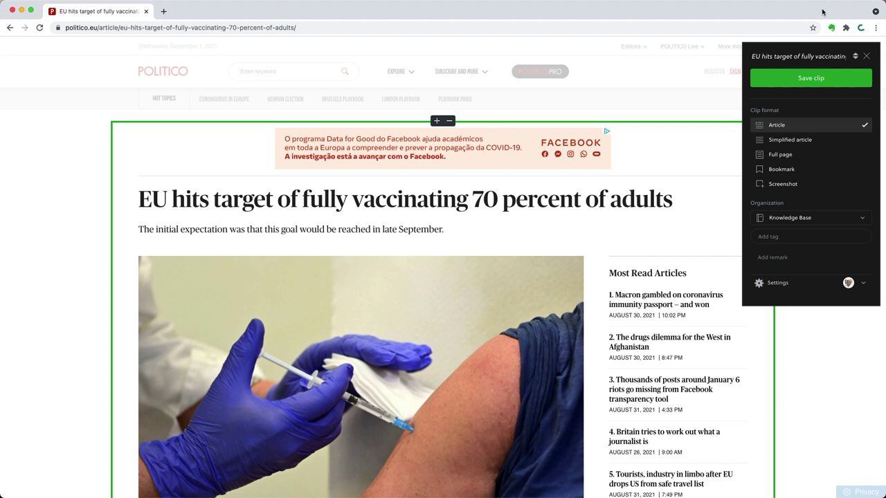
# - Widen and shrink the Article clip area, then restore it to cover the whole article
pyautogui.click(438, 122)
pyautogui.click(450, 122)
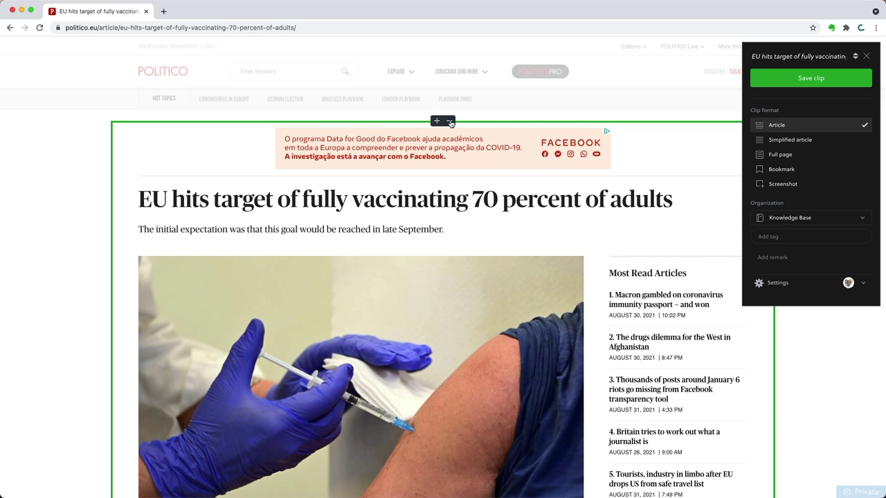
pyautogui.click(449, 123)
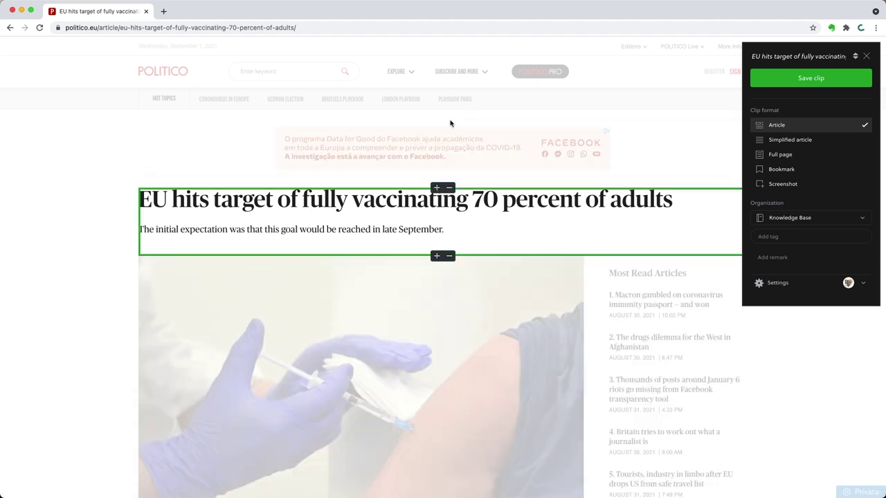
pyautogui.click(437, 187)
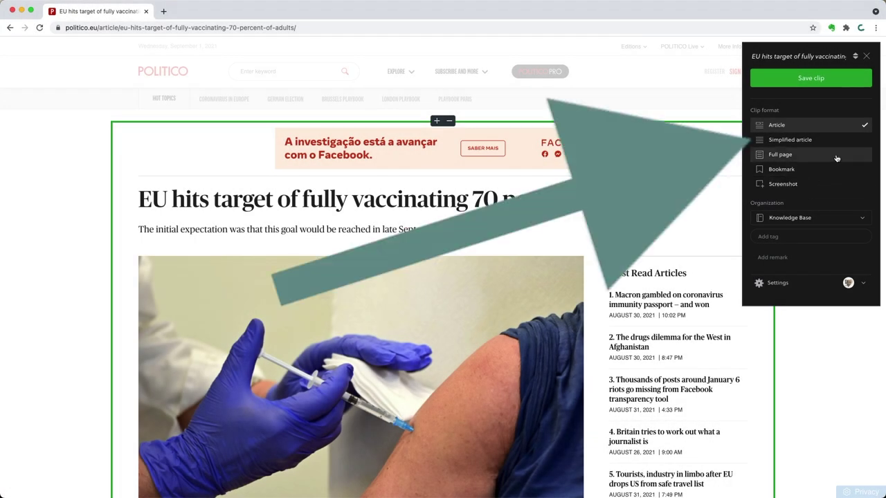
# - Switch to Simplified article format and highlight the 'We must go further!' quote paragraph
pyautogui.click(839, 143)
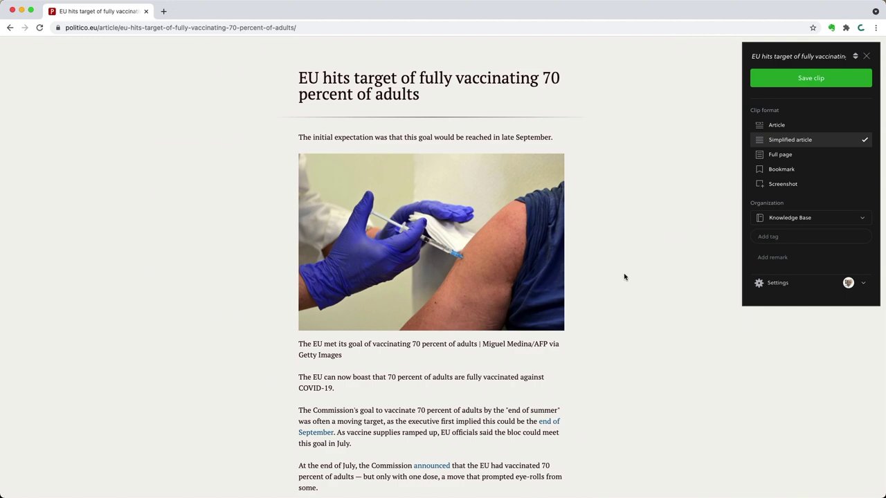
pyautogui.scroll(-5, 624, 277)
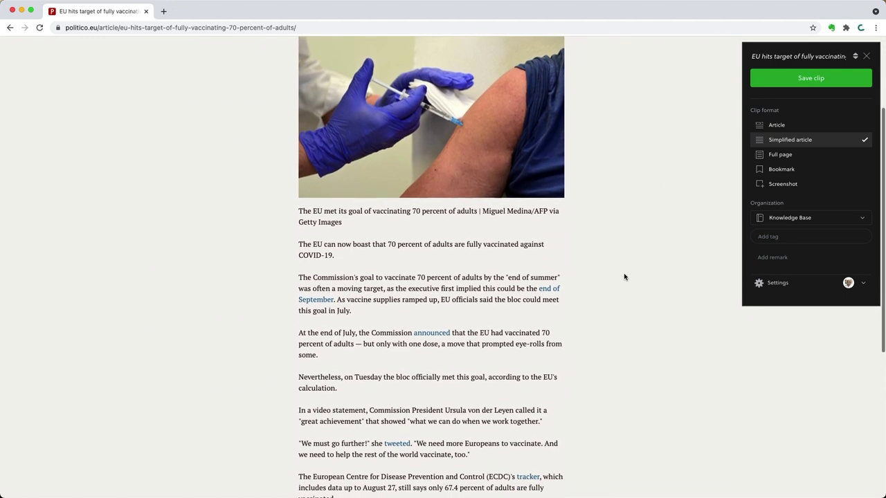
pyautogui.scroll(-3, 624, 277)
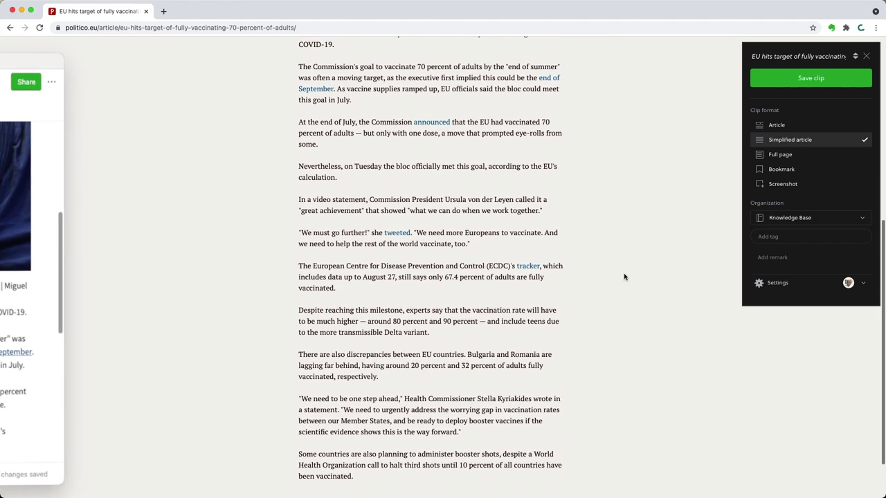
pyautogui.scroll(3, 623, 277)
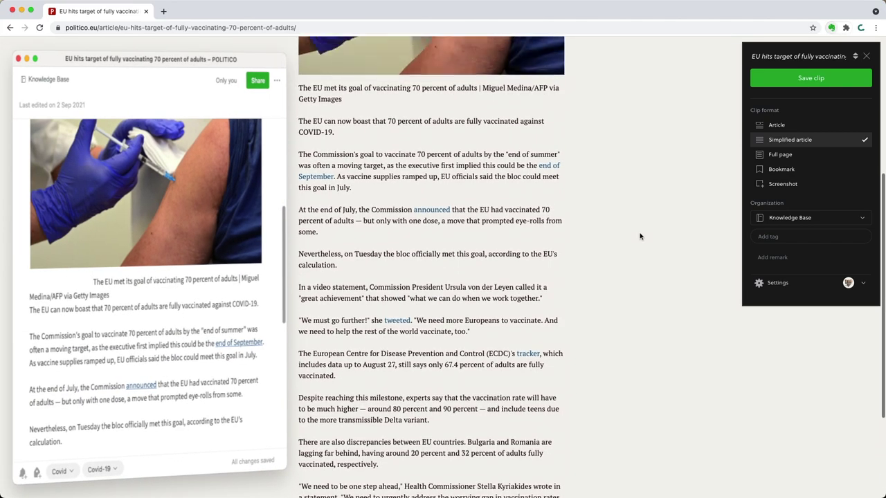
pyautogui.scroll(5, 640, 236)
pyautogui.scroll(3, 640, 237)
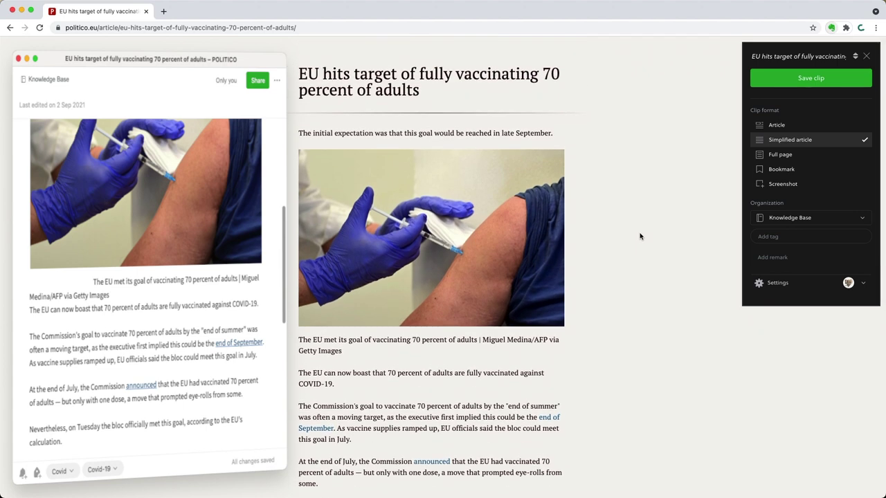
pyautogui.scroll(-5, 640, 236)
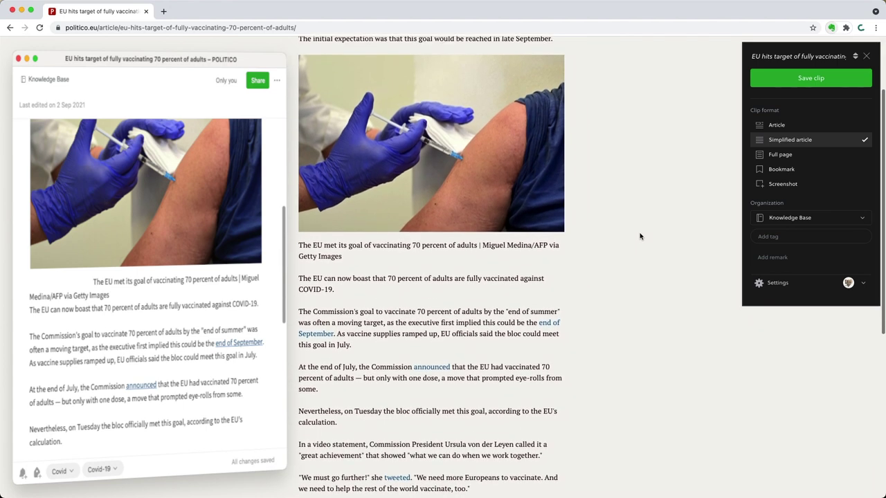
pyautogui.scroll(-2, 640, 237)
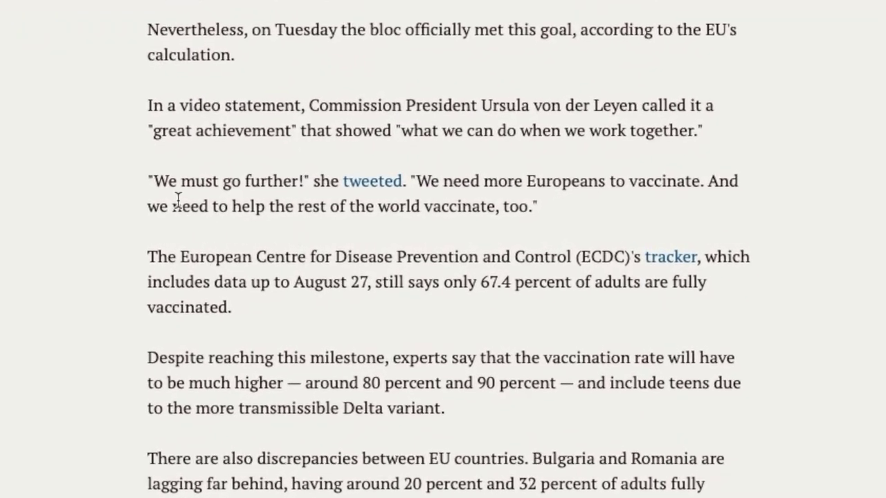
pyautogui.moveTo(319, 178); pyautogui.dragTo(485, 194)
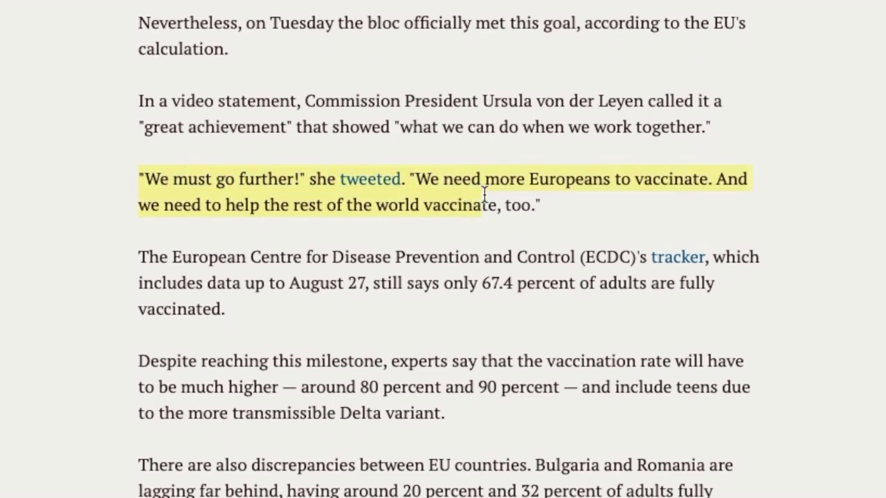
pyautogui.moveTo(540, 202); pyautogui.dragTo(540, 199)
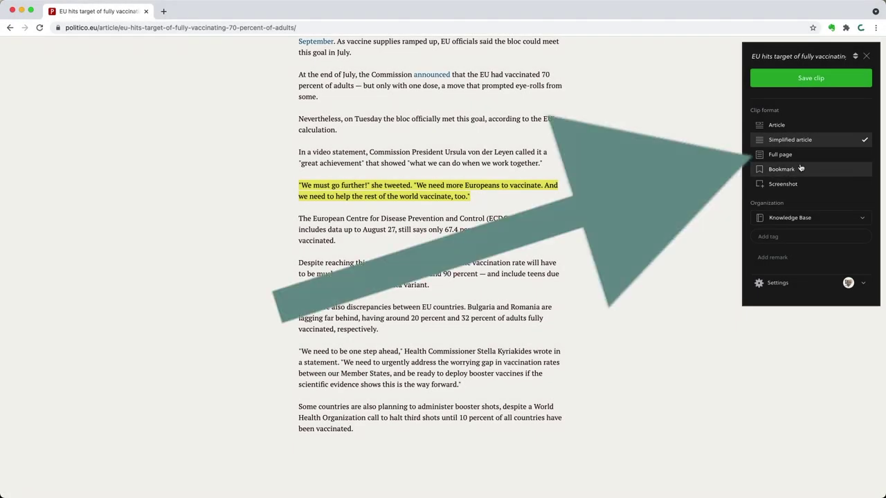
# - Try the Full page format, then set the clip format to Bookmark
pyautogui.click(810, 155)
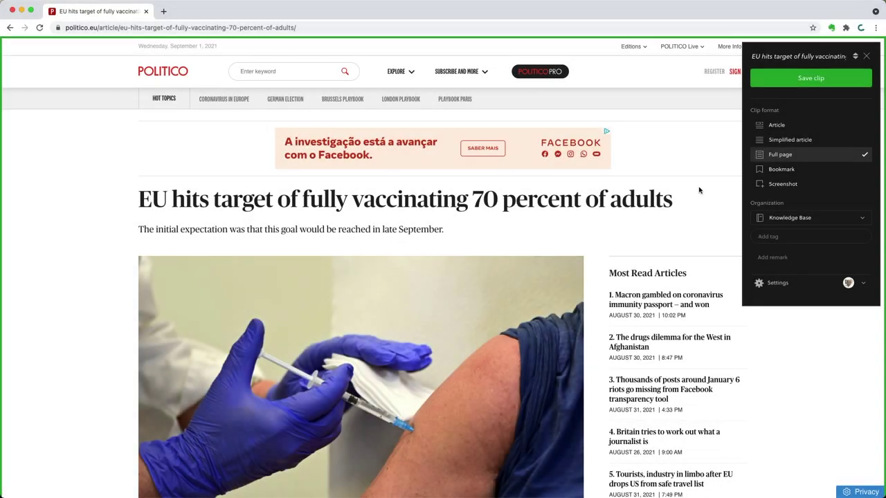
pyautogui.click(826, 173)
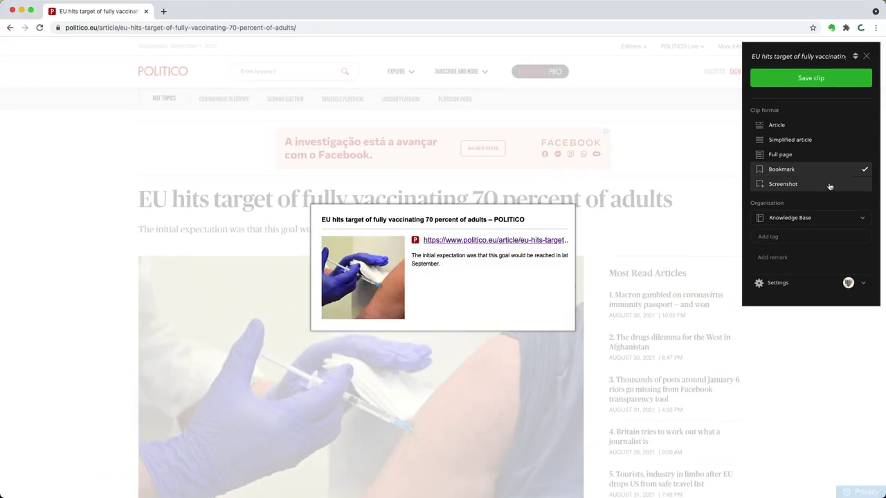
# - Screenshot the headline area, adding a pink arrow at '70' and a highlight around the subtitle
pyautogui.click(829, 187)
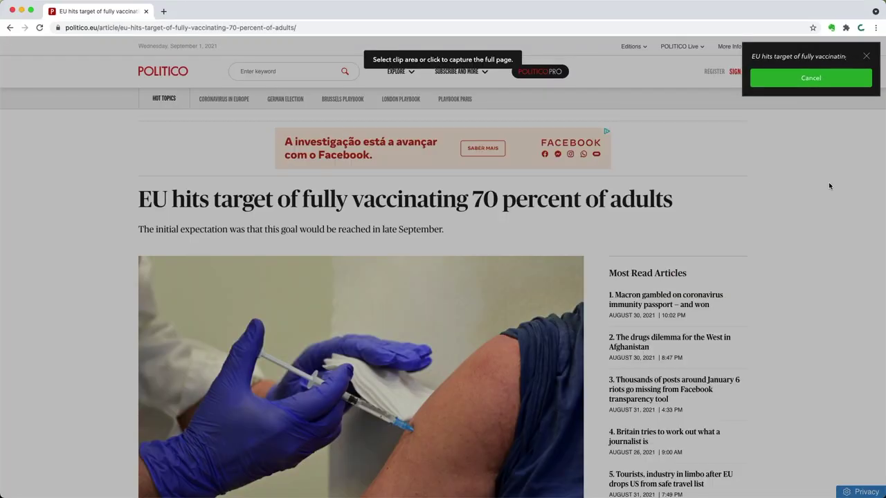
pyautogui.moveTo(130, 182); pyautogui.dragTo(750, 461)
pyautogui.moveTo(497, 165); pyautogui.dragTo(536, 232)
pyautogui.click(810, 121)
pyautogui.moveTo(142, 187)
pyautogui.mouseDown()
pyautogui.moveTo(304, 213)
pyautogui.moveTo(138, 166)
pyautogui.mouseUp()
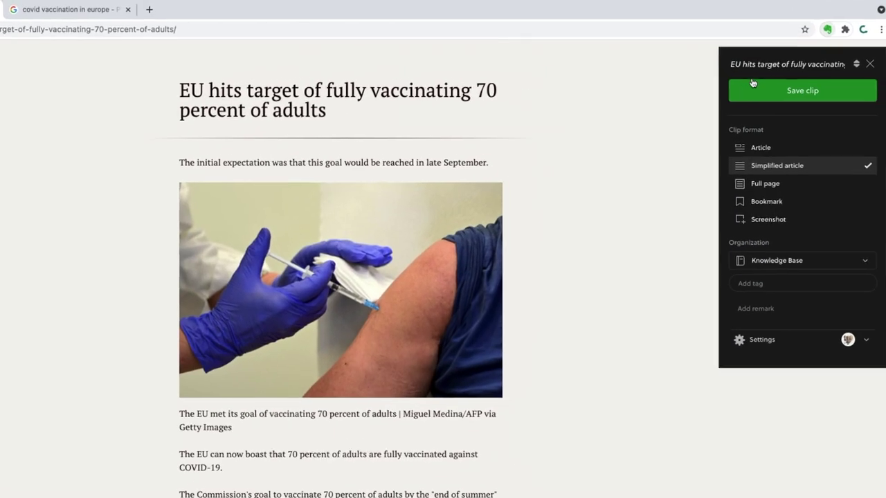
# - Retitle the clip 'Covid-19 in EU' and open the remark field
pyautogui.click(754, 64)
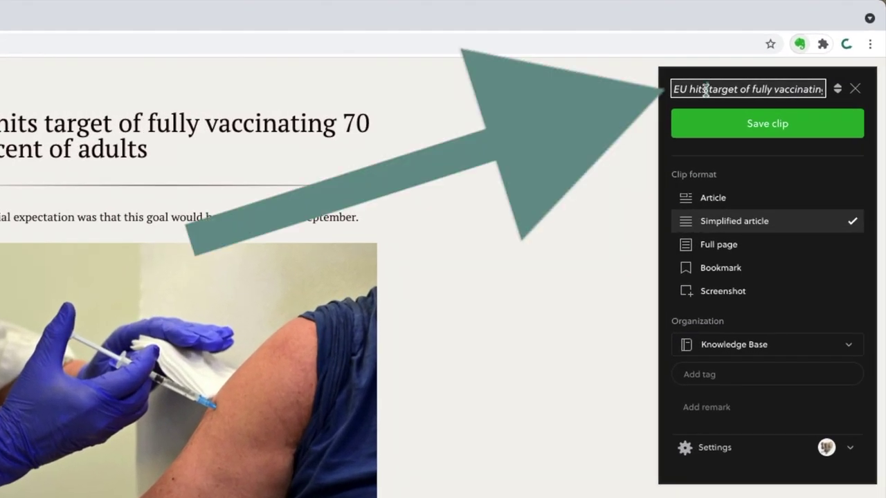
pyautogui.hotkey('ctrl', 'a')
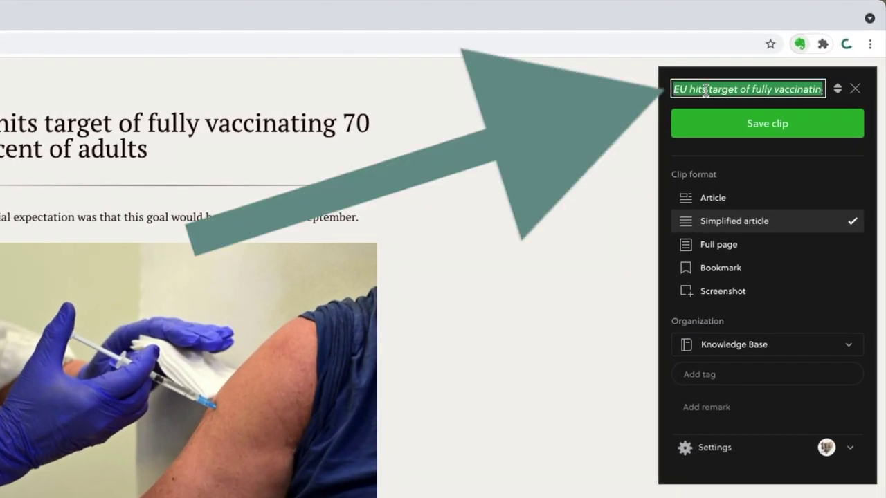
pyautogui.write('Covid-19 in EU')
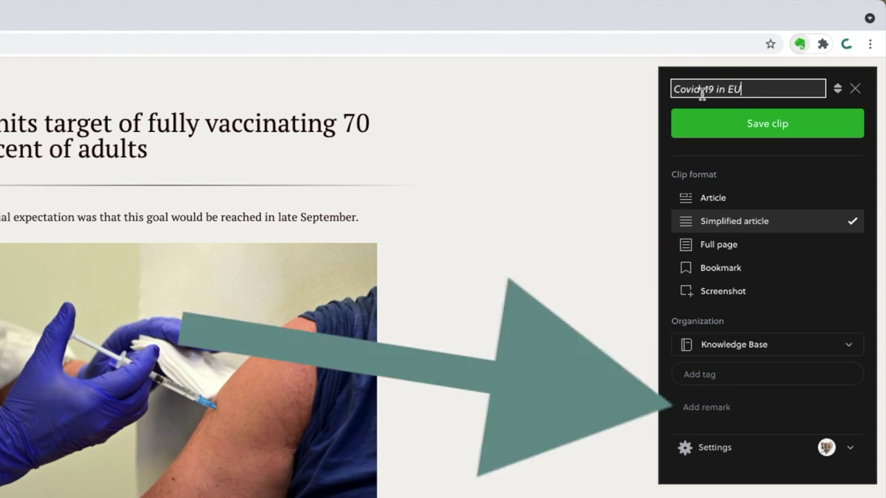
pyautogui.click(724, 412)
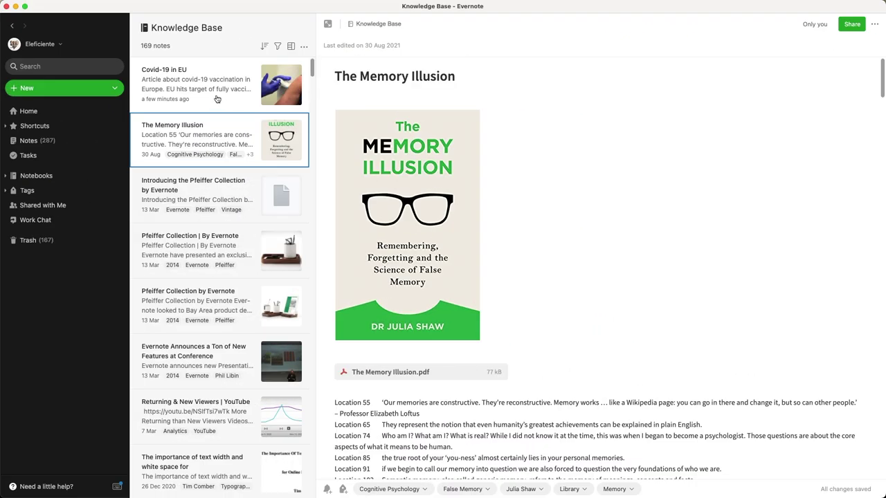
# - Open the saved 'Covid-19 in EU' note in the Knowledge Base notebook
pyautogui.click(217, 99)
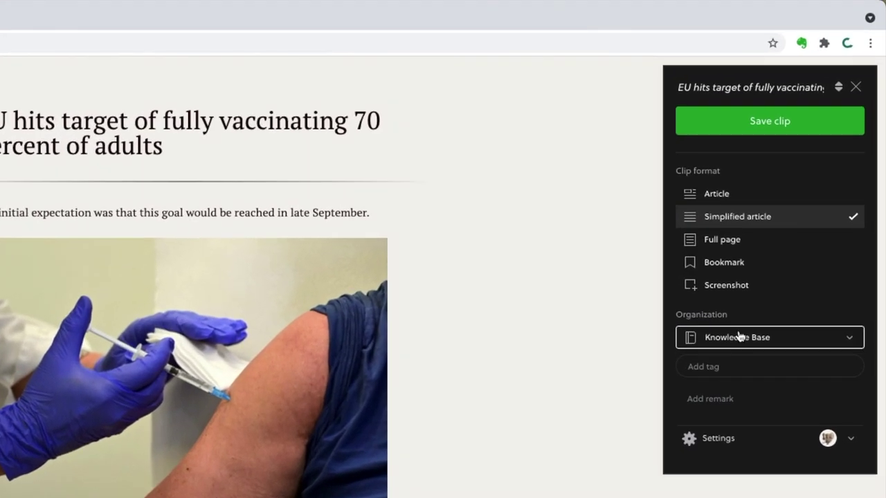
# - File the clip in Knowledge Base and tag it Covid and Covid-19
pyautogui.click(749, 291)
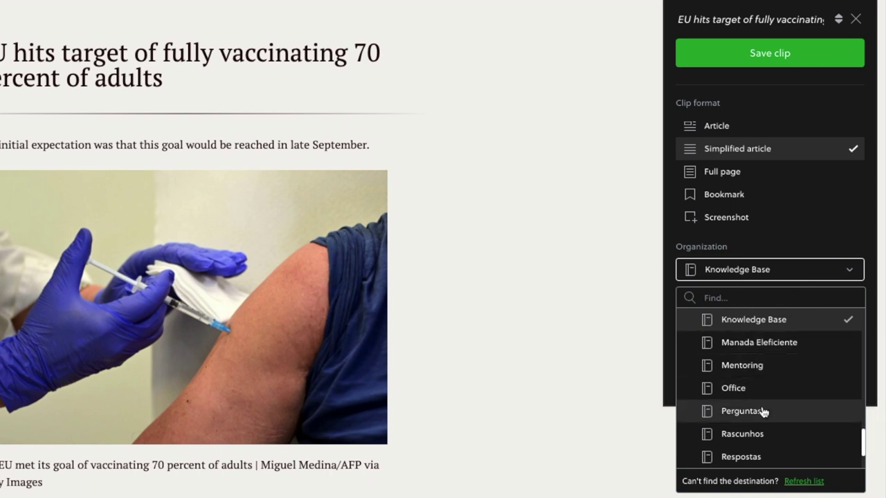
pyautogui.click(762, 323)
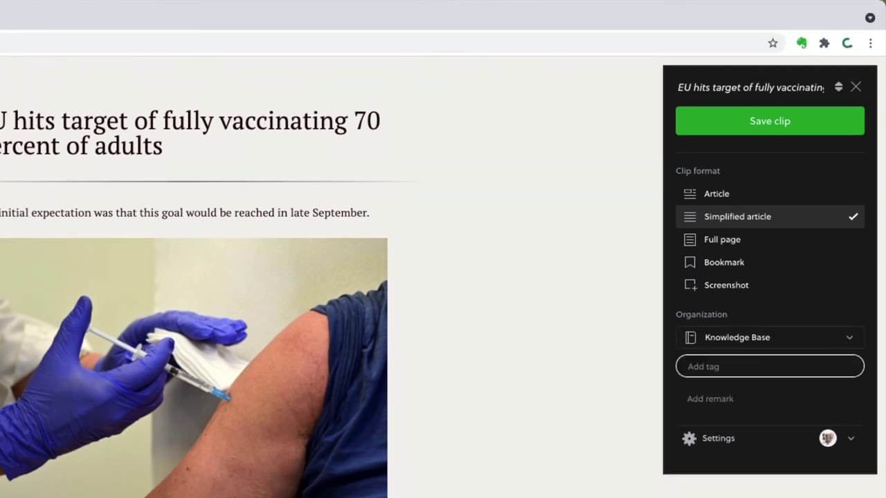
pyautogui.write('Covi')
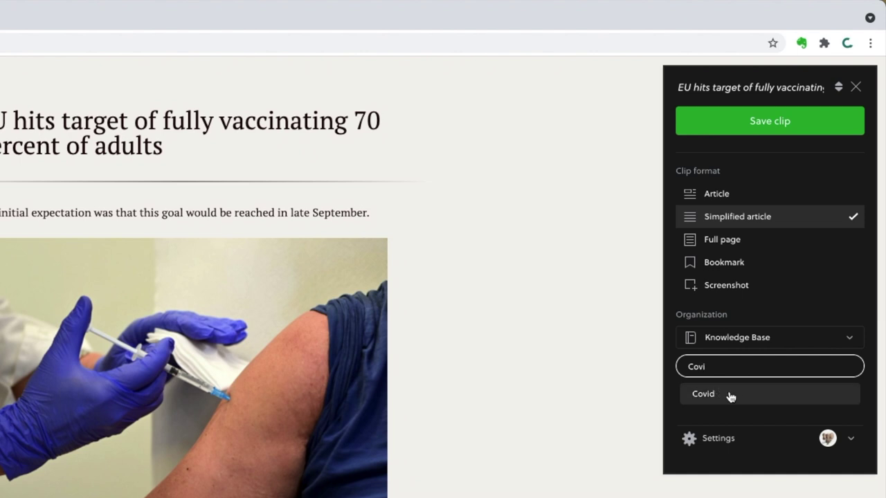
pyautogui.click(743, 395)
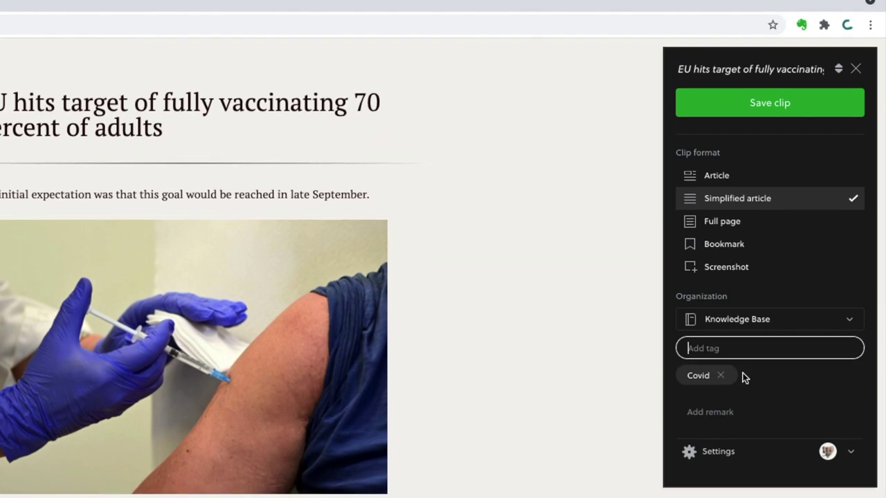
pyautogui.write('Covid-19')
pyautogui.press('Return')
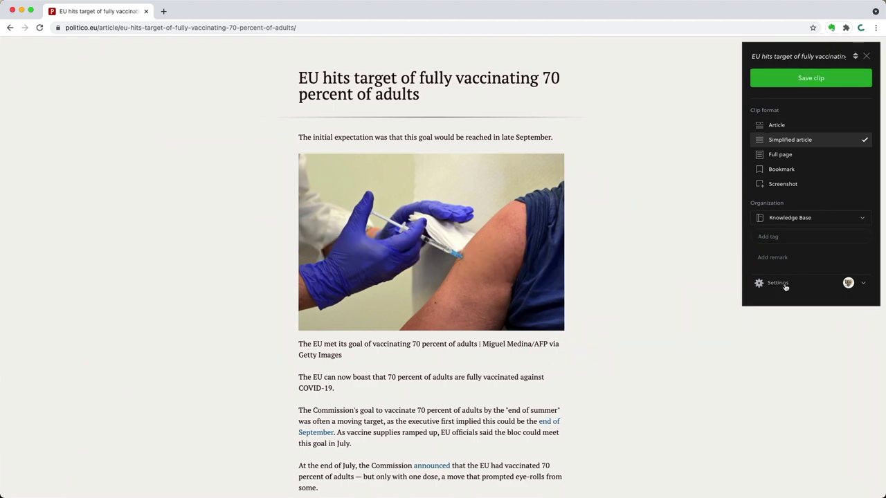
# - In the clipper settings, make the default clip action always use Simplified article
pyautogui.click(776, 283)
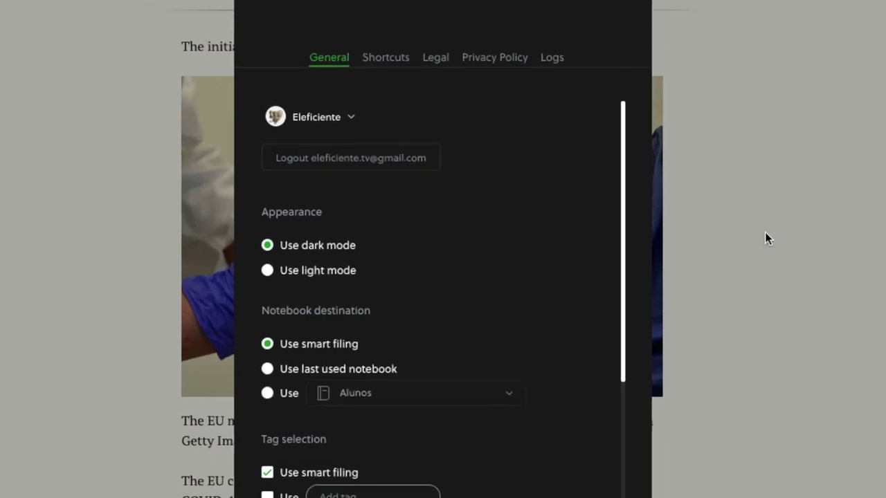
pyautogui.scroll(-2, 661, 186)
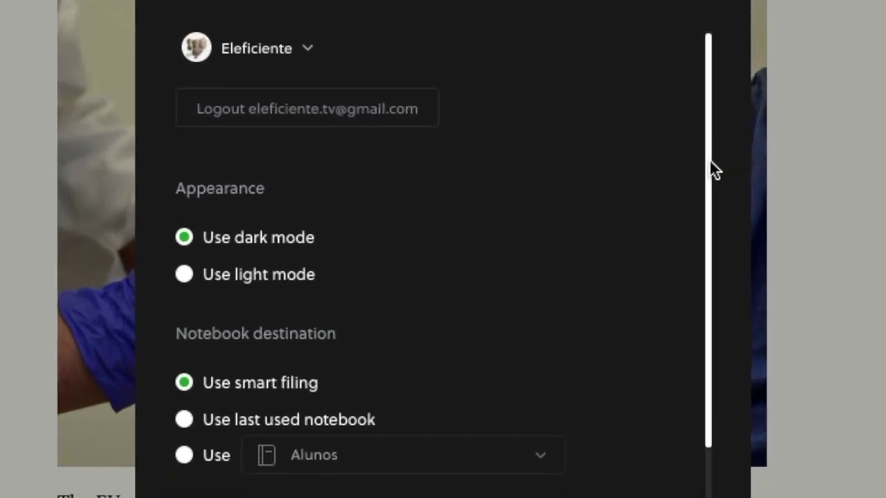
pyautogui.moveTo(710, 168); pyautogui.dragTo(698, 240)
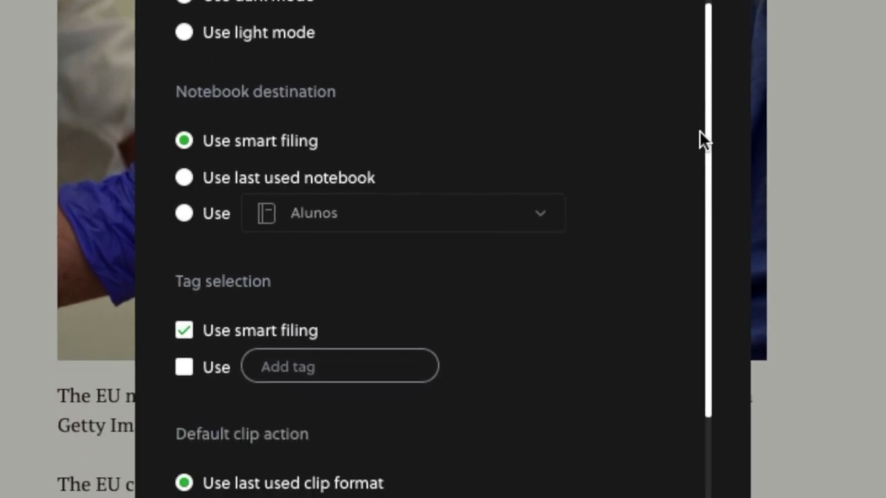
pyautogui.moveTo(700, 132); pyautogui.dragTo(700, 210)
pyautogui.moveTo(700, 64); pyautogui.dragTo(711, 133)
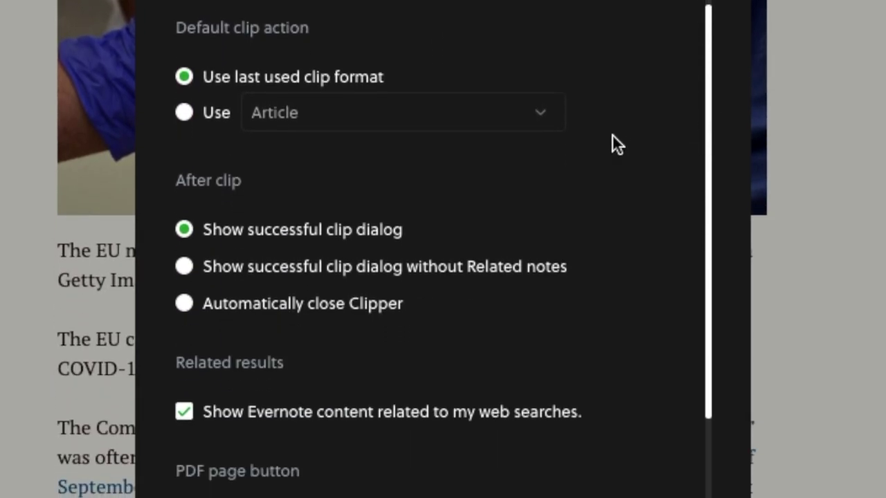
pyautogui.click(538, 113)
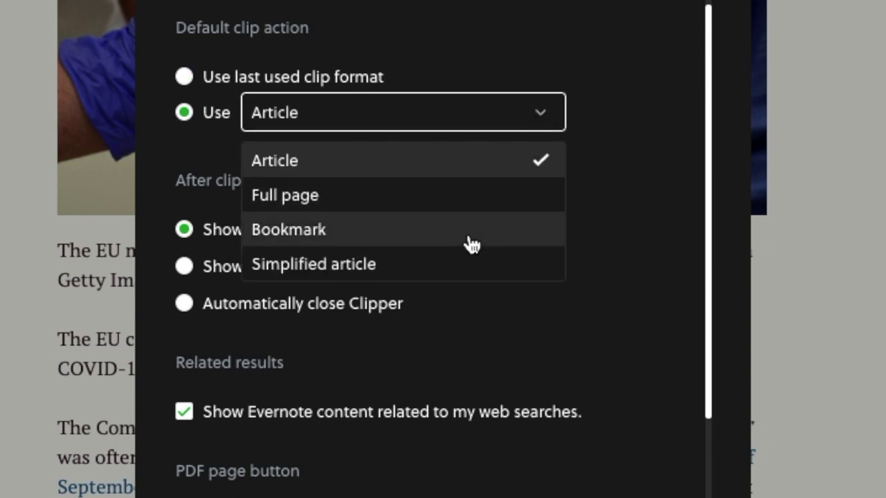
pyautogui.click(476, 277)
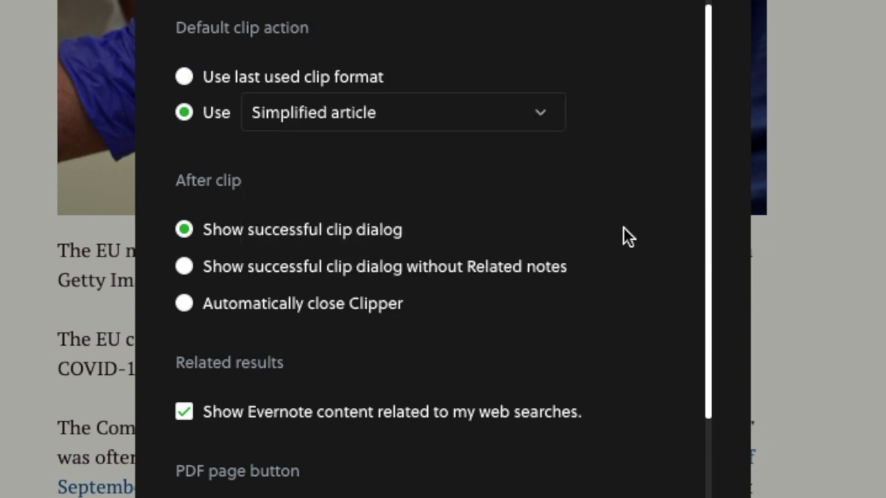
pyautogui.moveTo(708, 204); pyautogui.dragTo(704, 301)
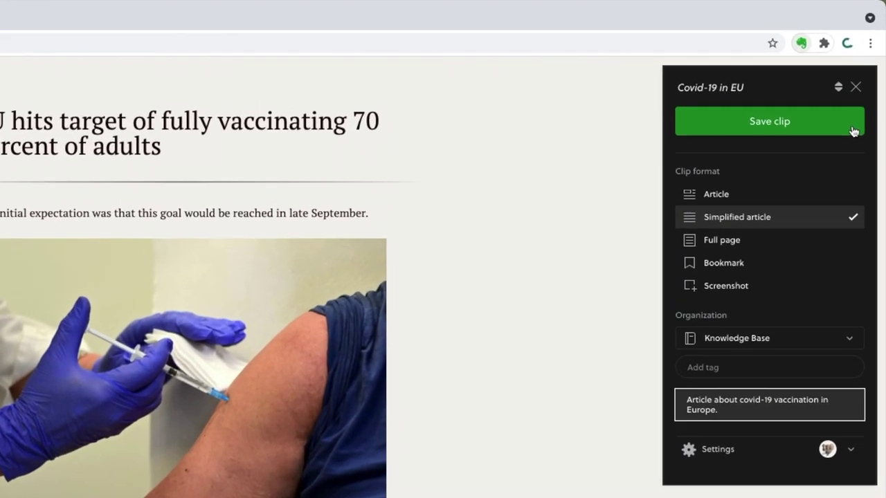
# - Save the 'Covid-19 in EU' clip to the Knowledge Base notebook
pyautogui.click(853, 125)
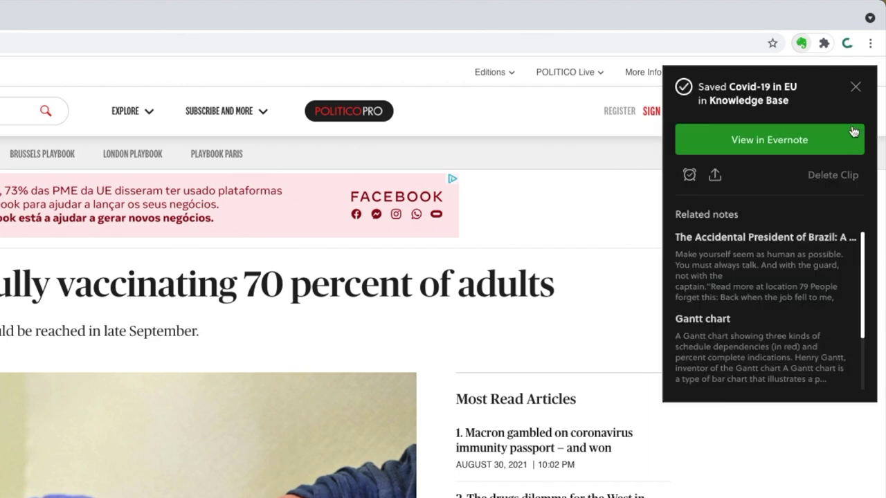
# - Set a reminder for tomorrow on the Covid-19 in EU clip, then look over and dismiss the share options
pyautogui.click(690, 176)
pyautogui.click(706, 227)
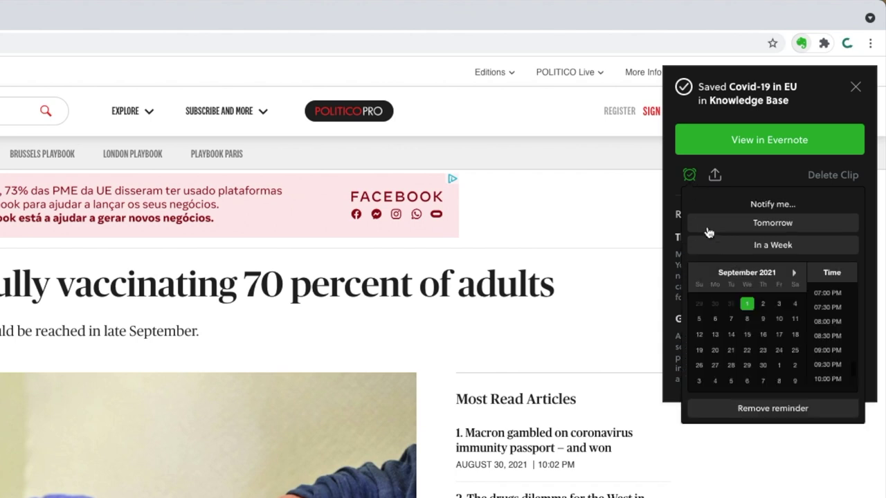
pyautogui.click(709, 231)
pyautogui.click(715, 175)
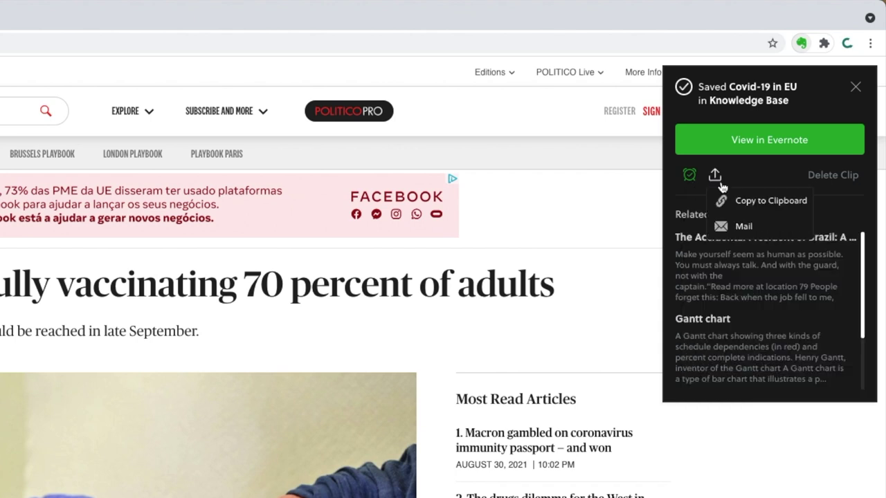
pyautogui.click(772, 202)
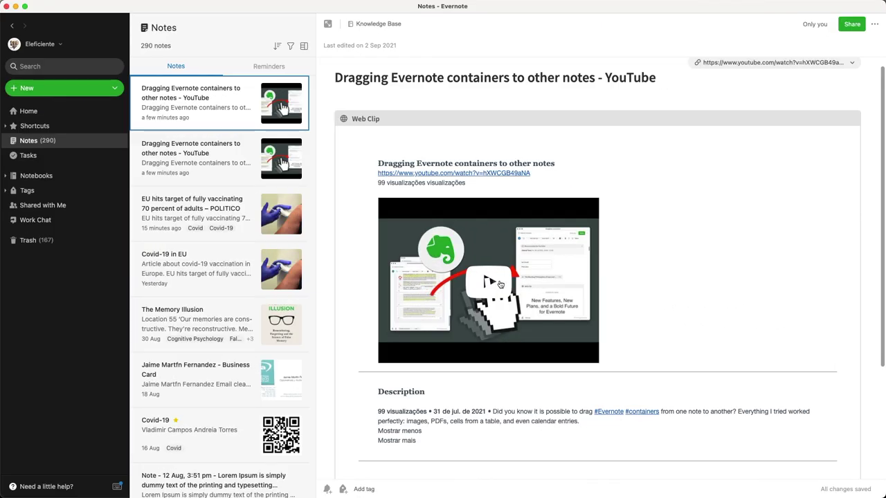
# - Launch the Dragging Evernote containers video on YouTube from the clip's thumbnail
pyautogui.click(490, 283)
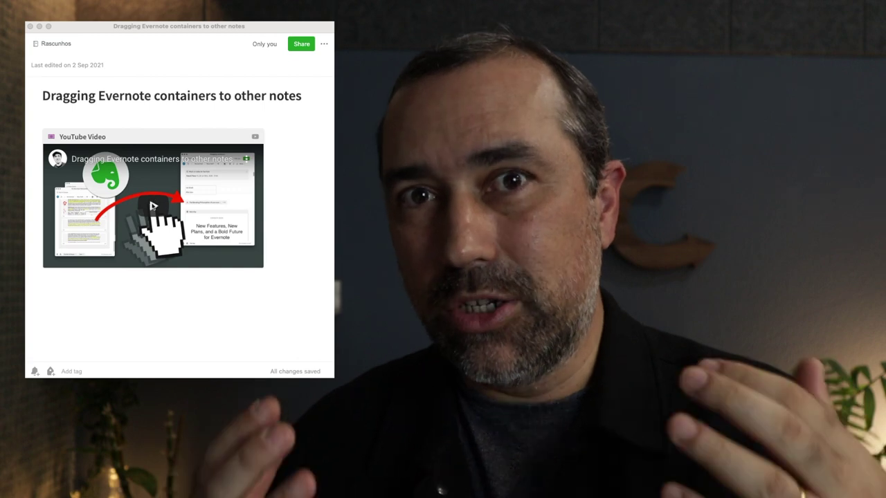
# - Play the YouTube video embedded in the Dragging Evernote containers to other notes note
pyautogui.click(153, 206)
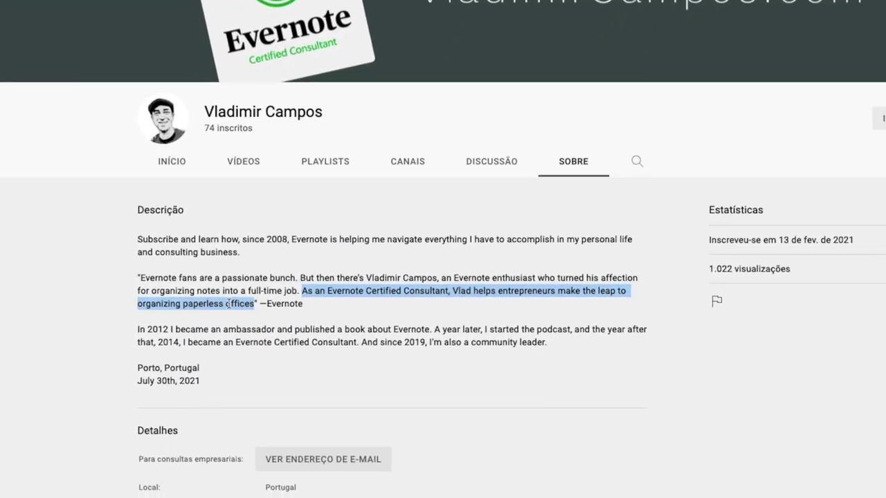
# - Clip the highlighted About-page sentence to Evernote using Clip selection to Evernote
pyautogui.rightClick(215, 289)
pyautogui.moveTo(506, 351)
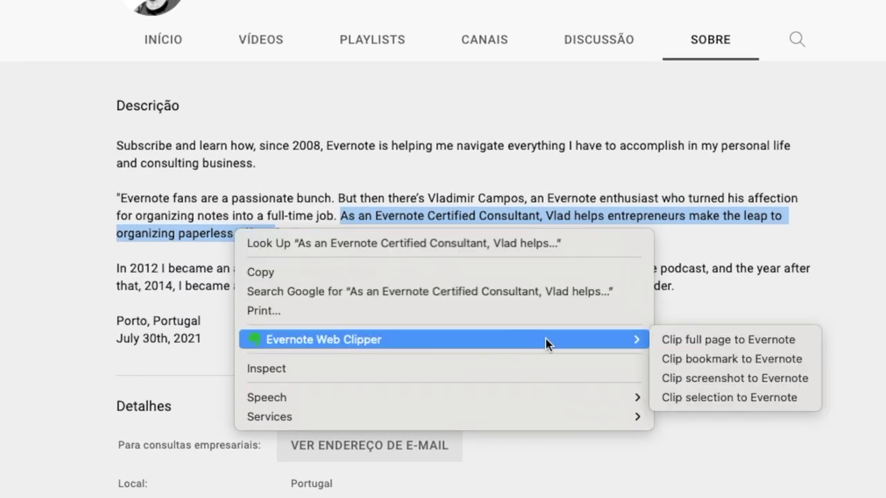
pyautogui.click(811, 398)
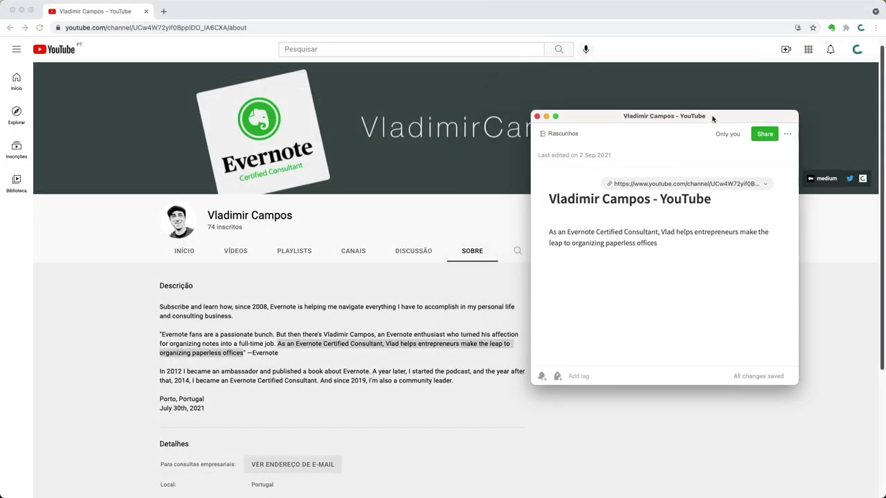
pyautogui.moveTo(713, 118); pyautogui.dragTo(717, 124)
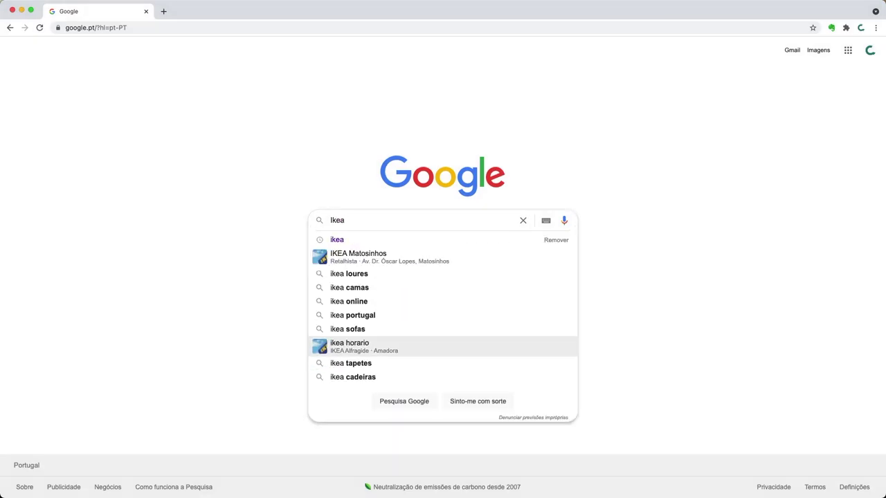
# - Search Google for Ikea, Certificate, then Covid, checking Evernote's related-notes panel each time
pyautogui.press('Return')
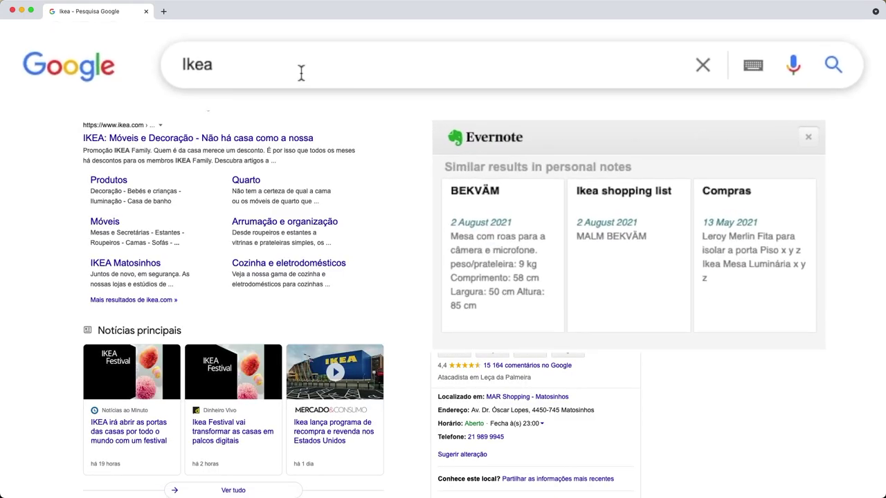
pyautogui.press('BackSpace')
pyautogui.write('Cer')
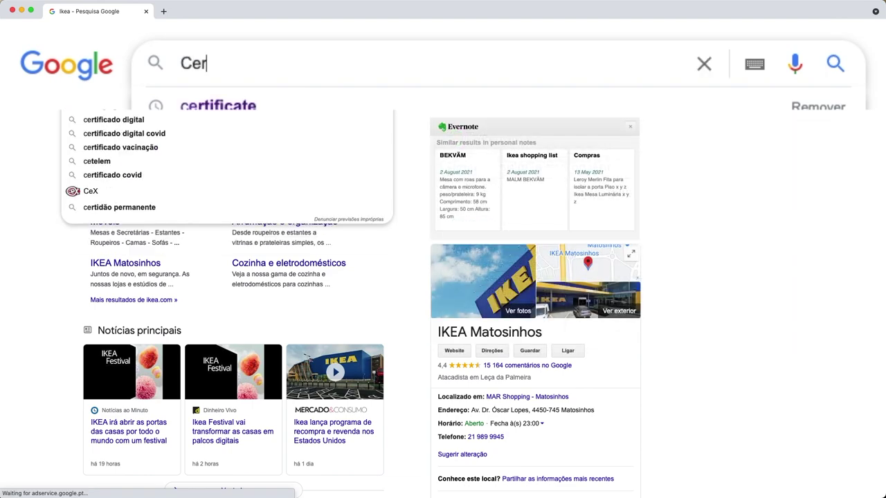
pyautogui.write('tificate')
pyautogui.press('Return')
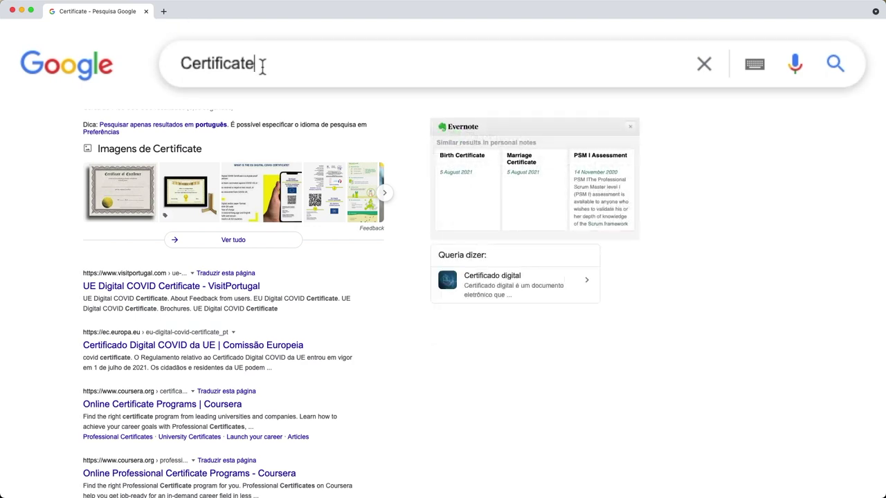
pyautogui.press('BackSpace')
pyautogui.write('Covid')
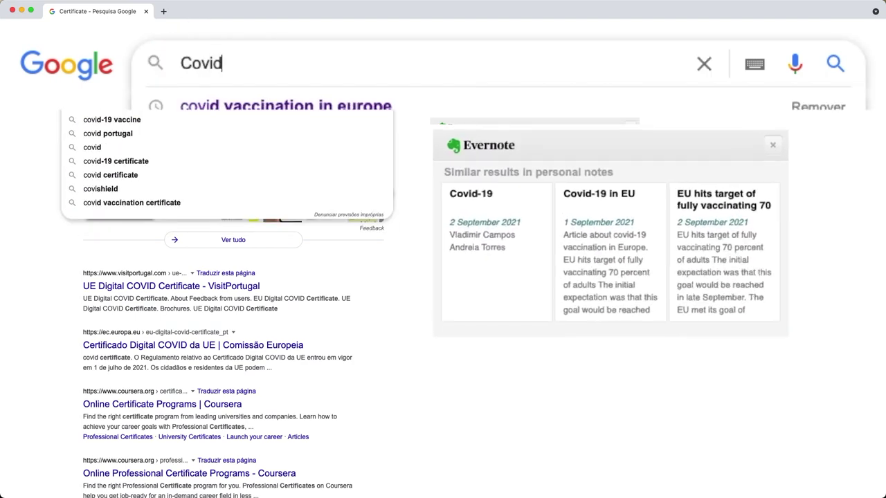
pyautogui.press('Return')
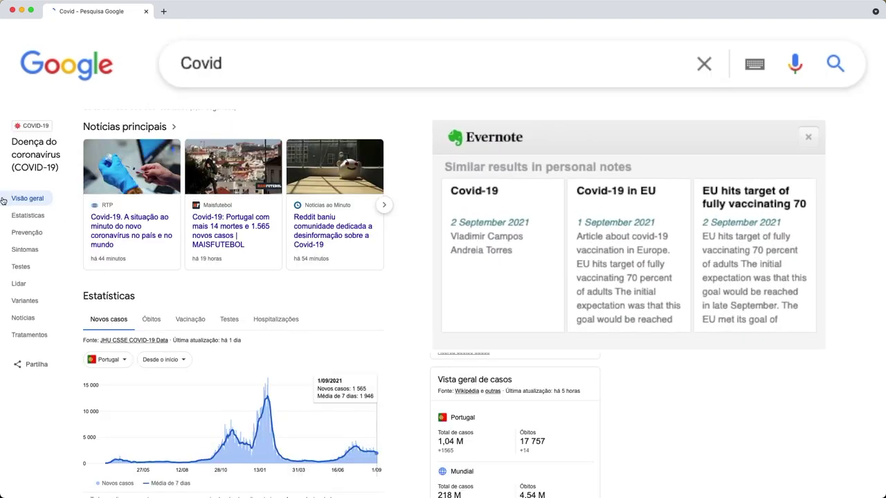